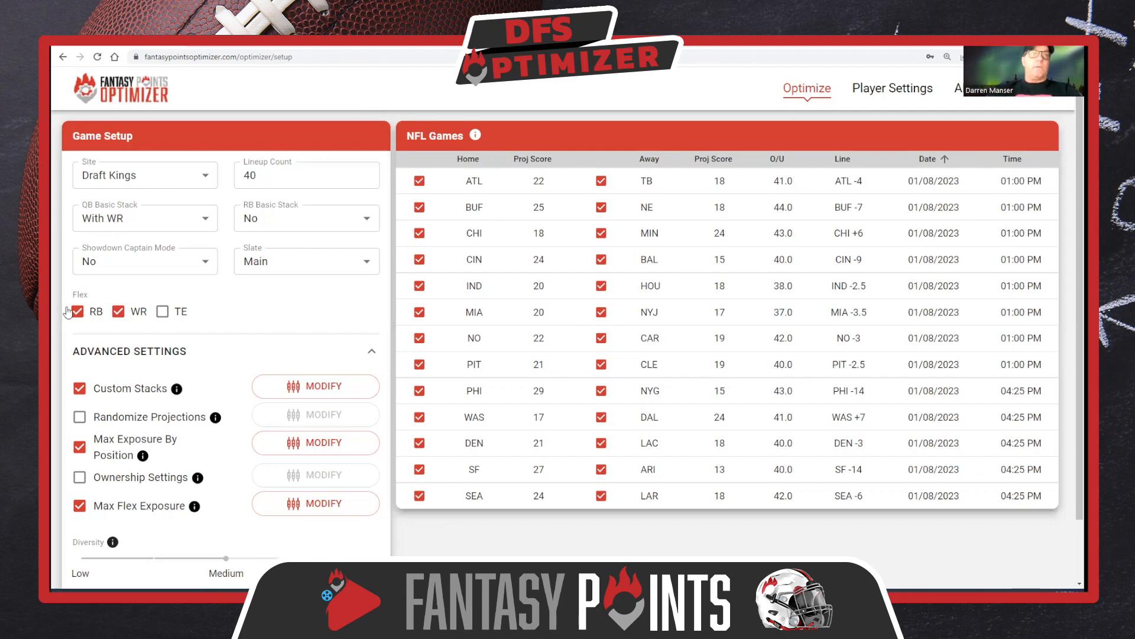
Review the players included and excluded in both custom stacks, and accept the existing stack settings.
{"action": "left_click", "coordinate": [325, 386]}
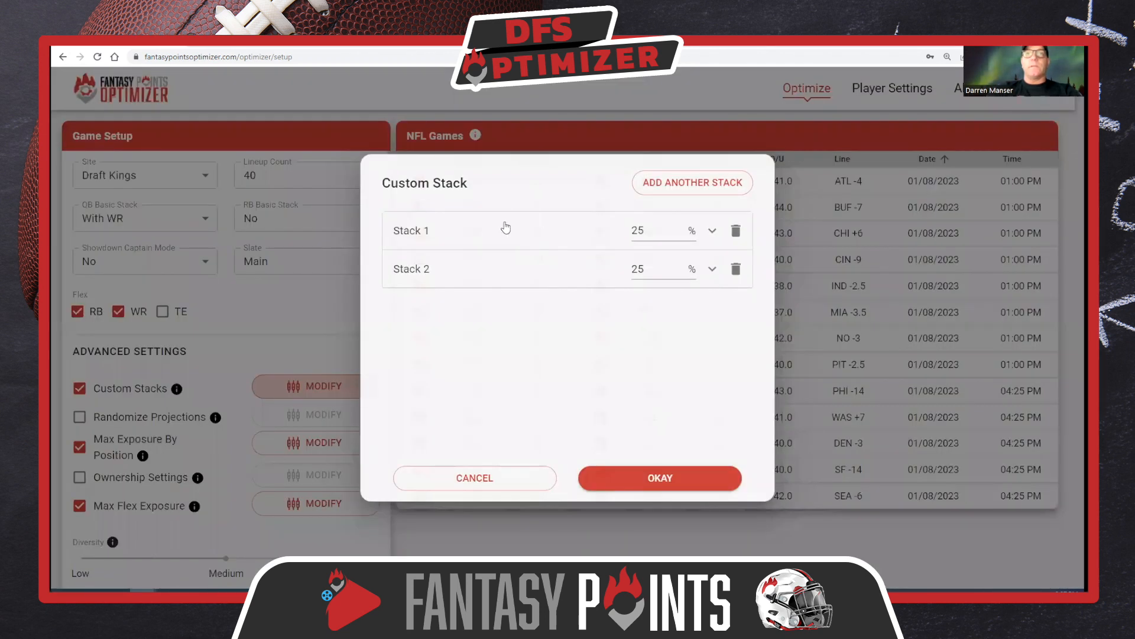
{"action": "left_click", "coordinate": [505, 227]}
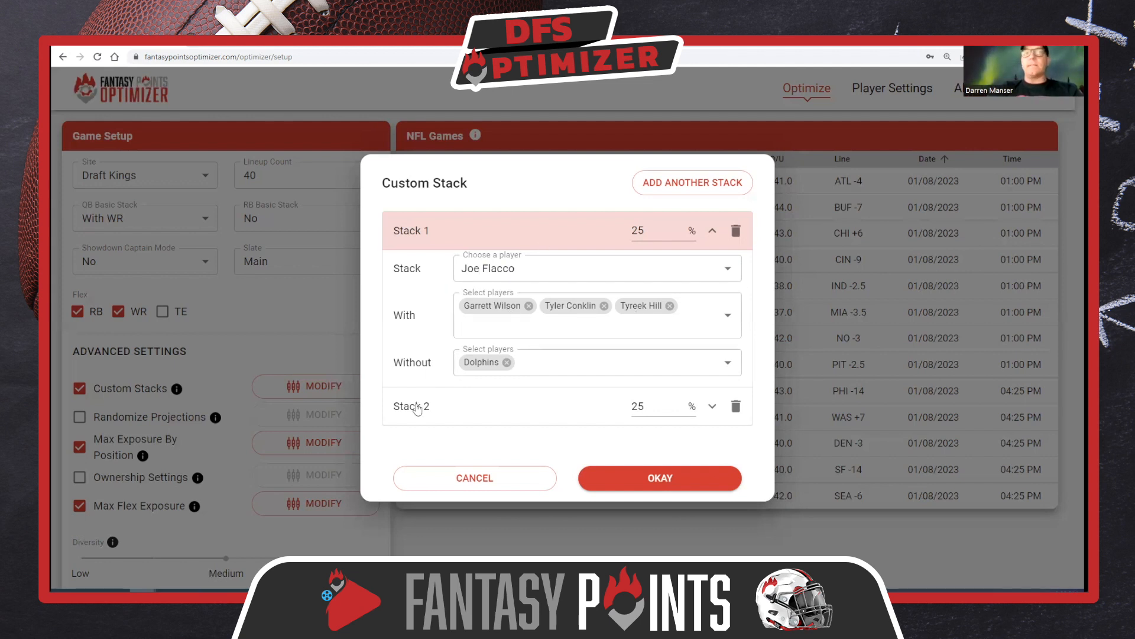
{"action": "left_click", "coordinate": [417, 407]}
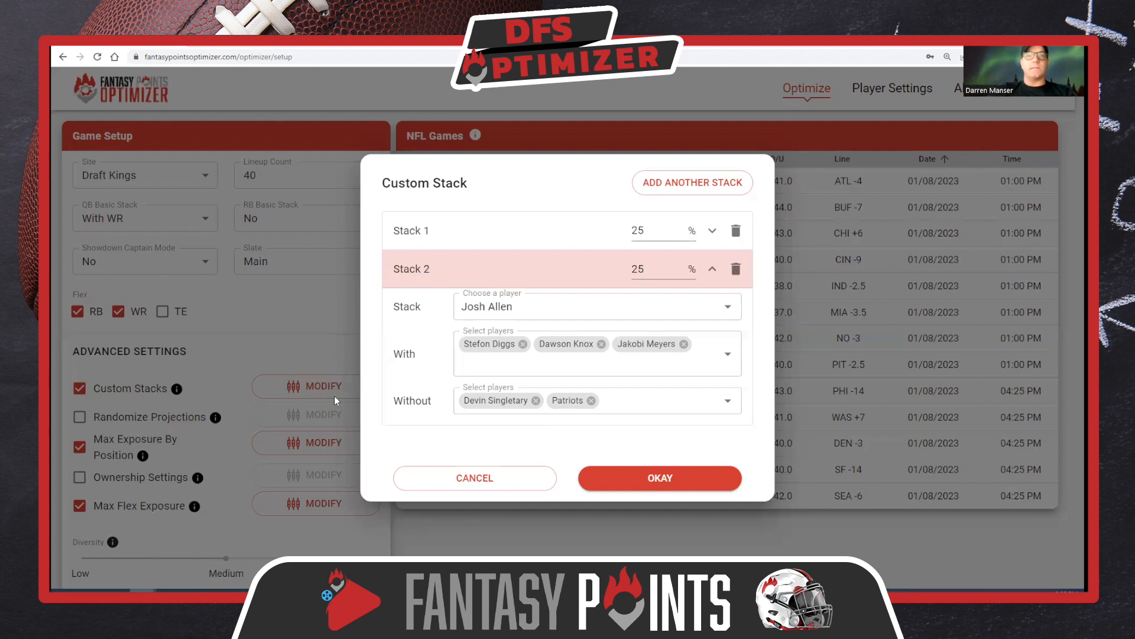
{"action": "left_click", "coordinate": [726, 479]}
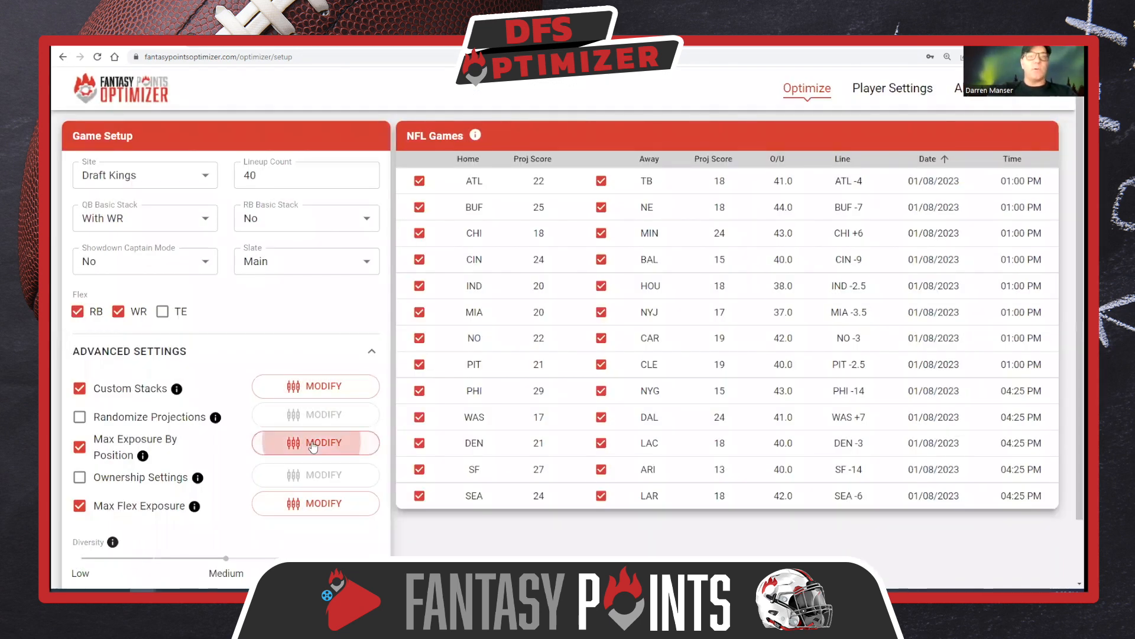
Review the maximum exposure by position and the maximum flex exposure, accepting both sets of existing limits.
{"action": "left_click", "coordinate": [313, 445]}
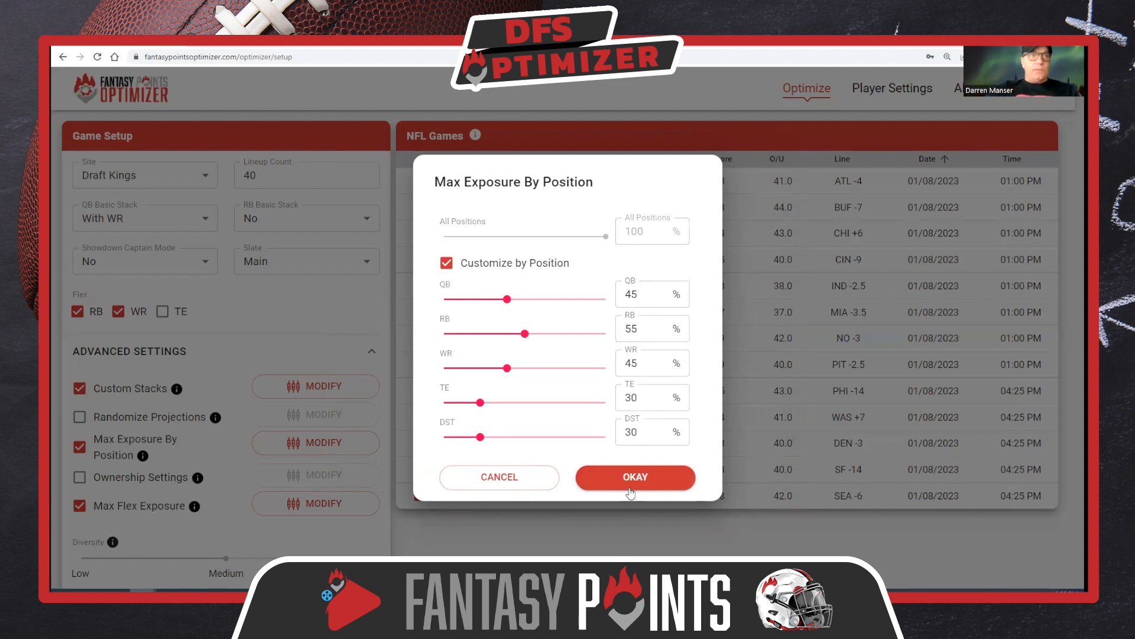
{"action": "left_click", "coordinate": [631, 476]}
{"action": "left_click", "coordinate": [330, 510]}
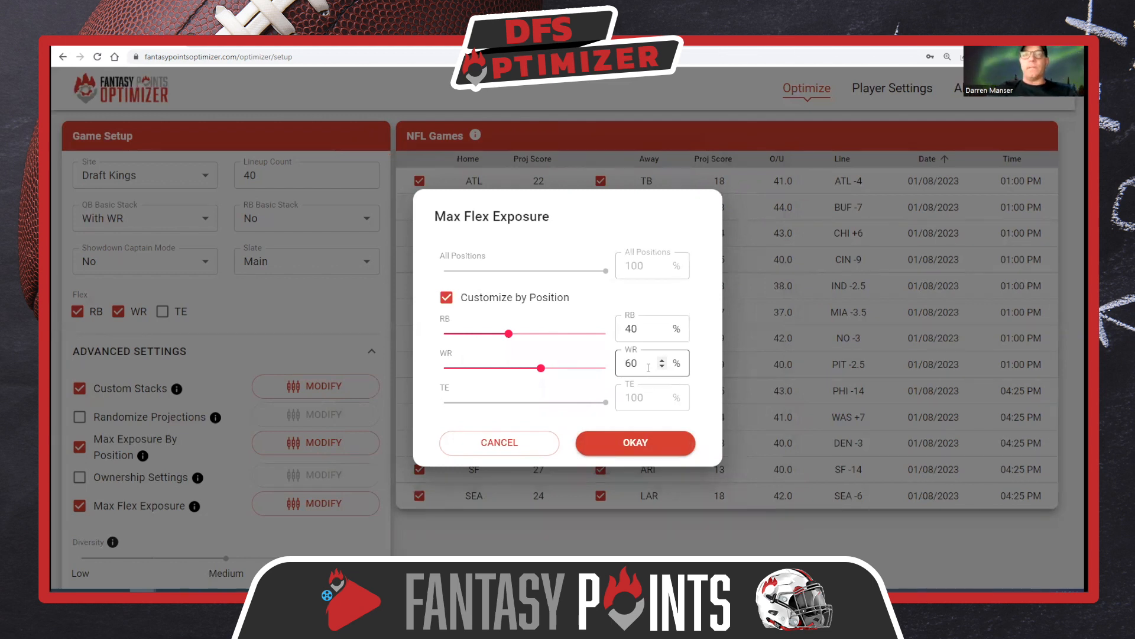
{"action": "left_click", "coordinate": [637, 444]}
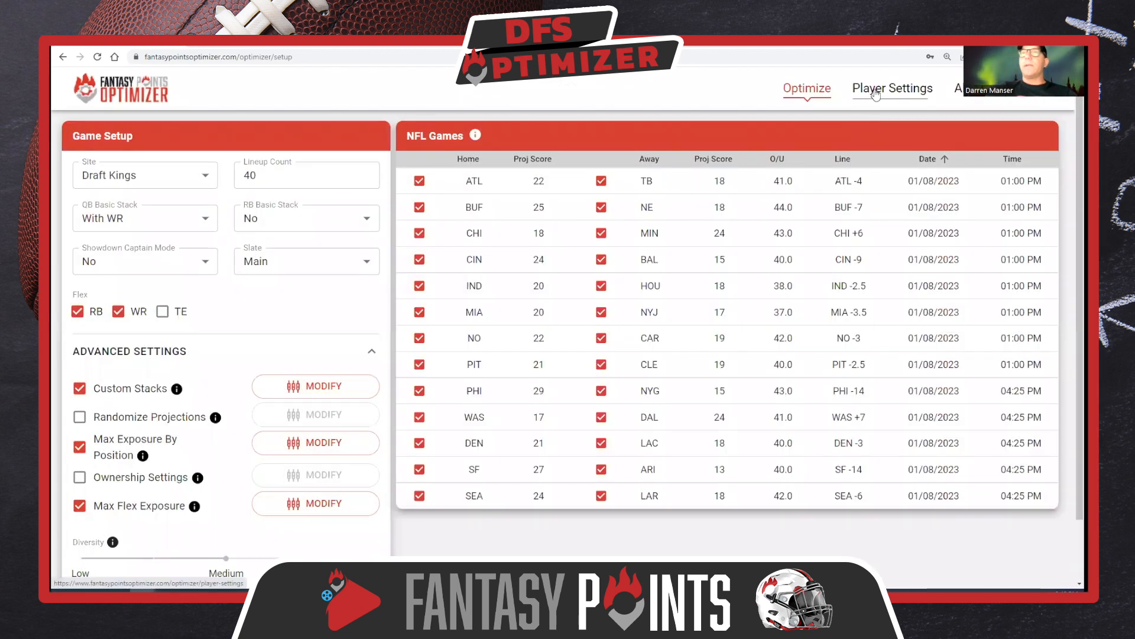
In the player settings, show only quarterbacks sorted by highest value and examine the three best-value names.
{"action": "left_click", "coordinate": [876, 93]}
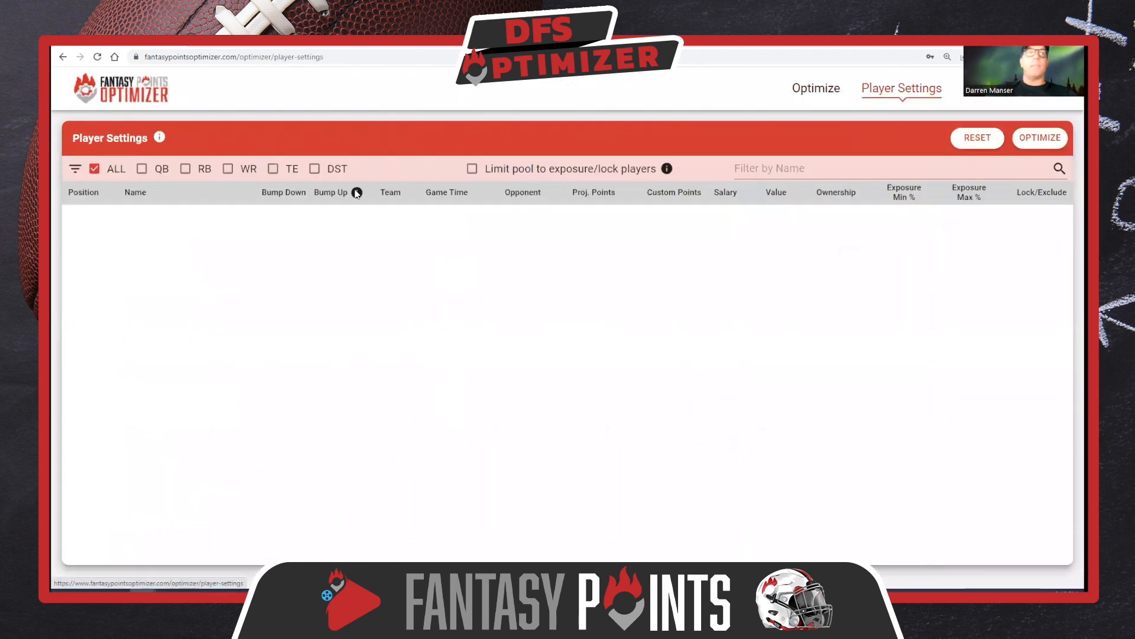
{"action": "left_click", "coordinate": [142, 169]}
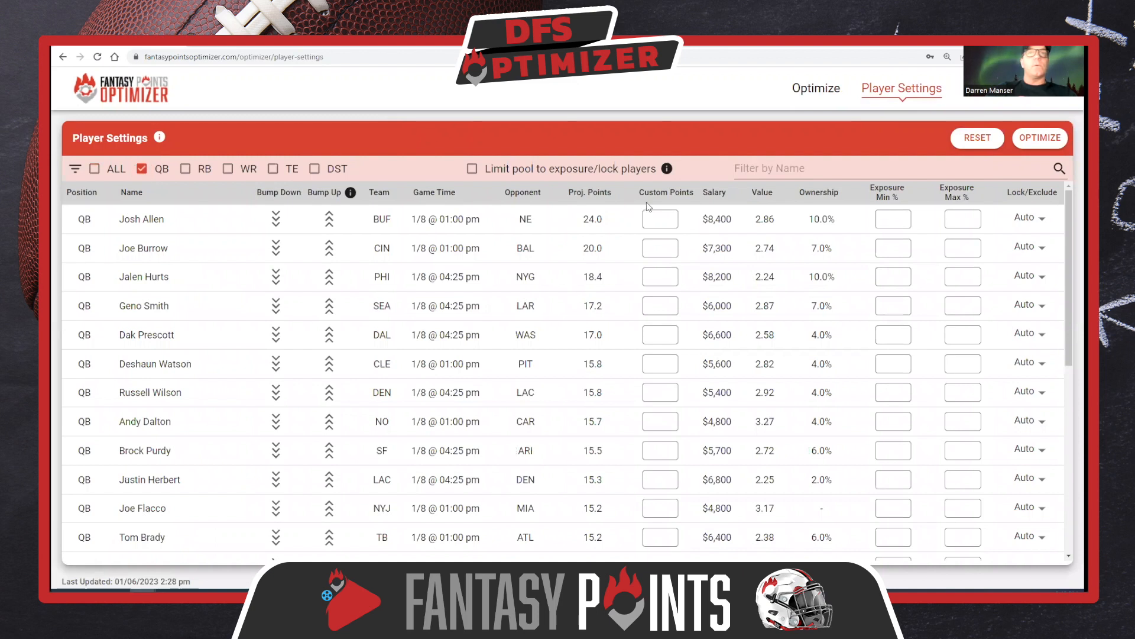
{"action": "left_click", "coordinate": [774, 193]}
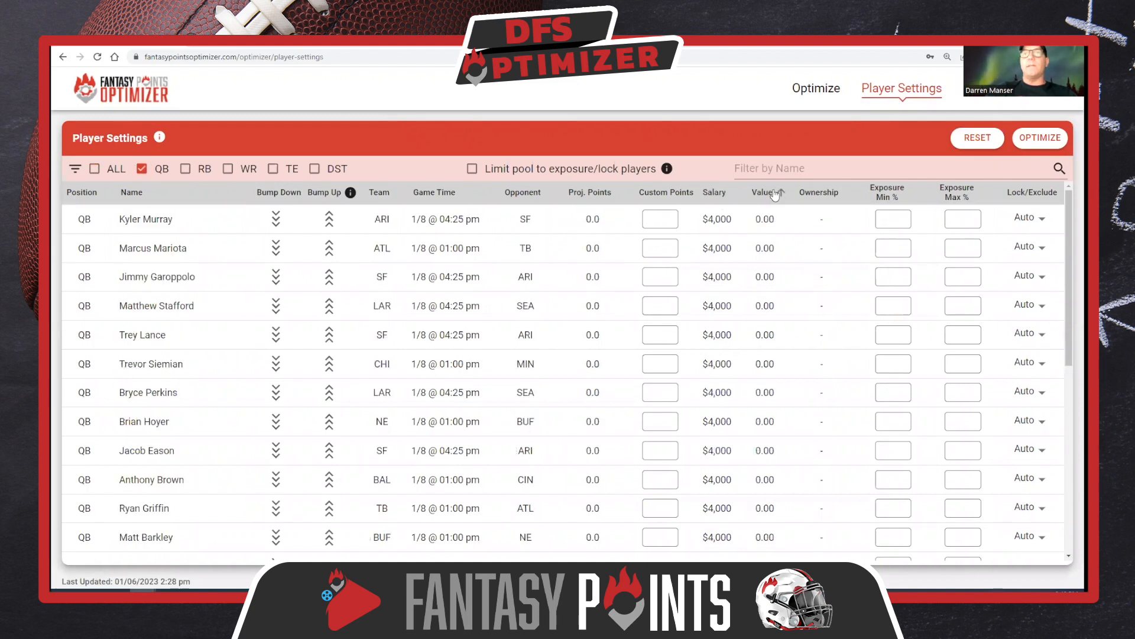
{"action": "left_click", "coordinate": [774, 193]}
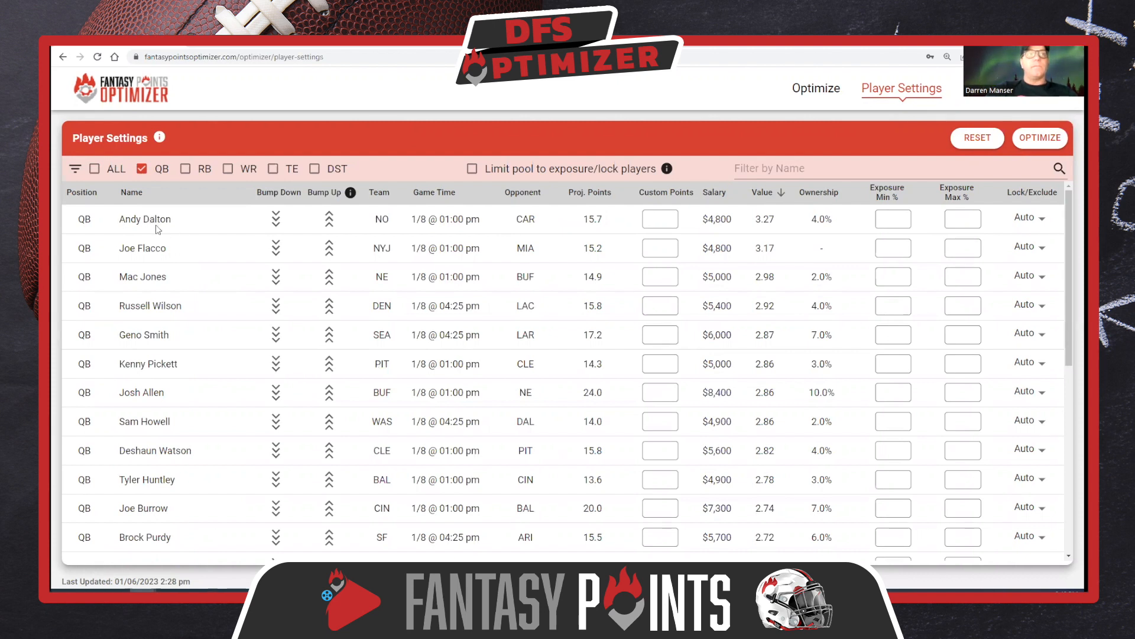
{"action": "left_click_drag", "start_coordinate": [175, 222], "coordinate": [118, 223]}
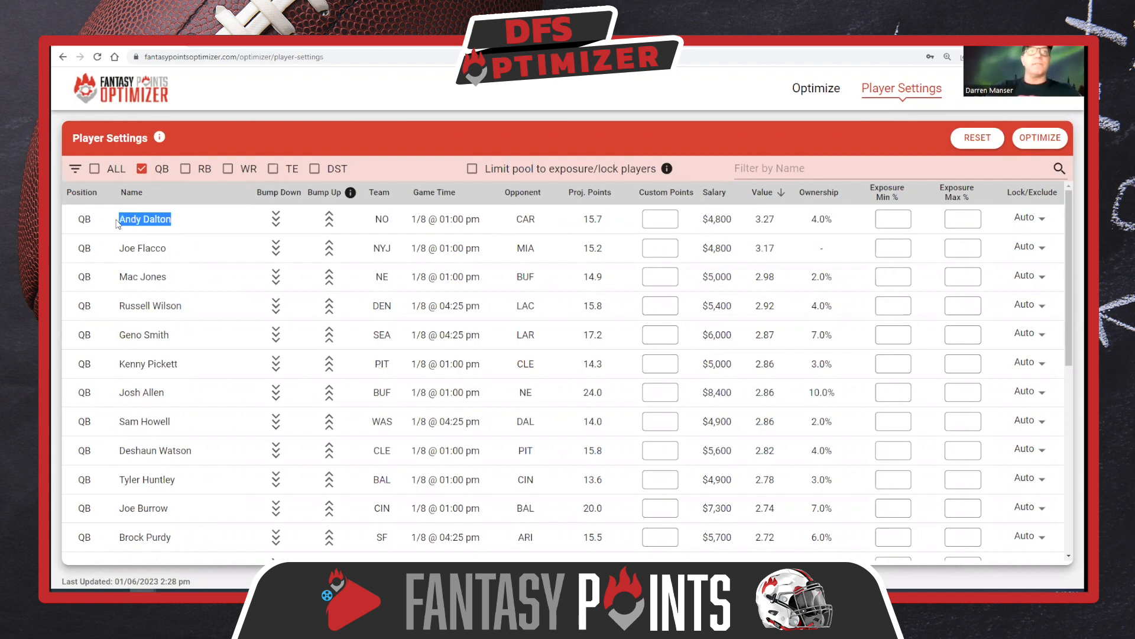
{"action": "left_click_drag", "start_coordinate": [180, 252], "coordinate": [106, 256]}
{"action": "triple_click", "coordinate": [146, 278]}
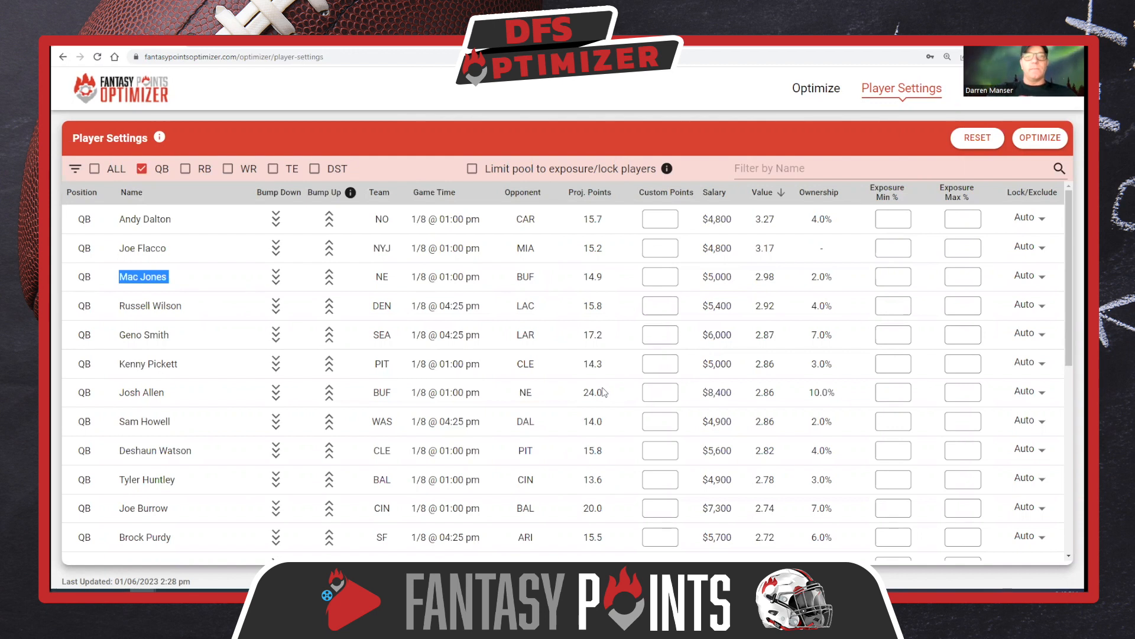
Switch the player list from quarterbacks to running backs only and sort them by highest value.
{"action": "left_click", "coordinate": [142, 169]}
{"action": "left_click", "coordinate": [185, 169]}
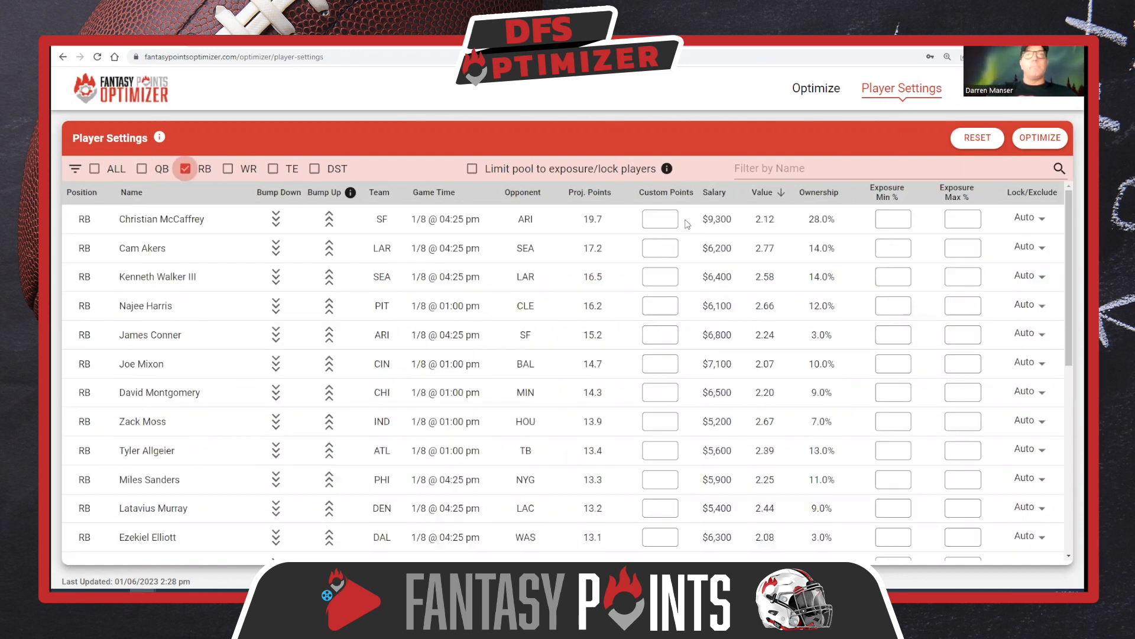
{"action": "left_click", "coordinate": [761, 193]}
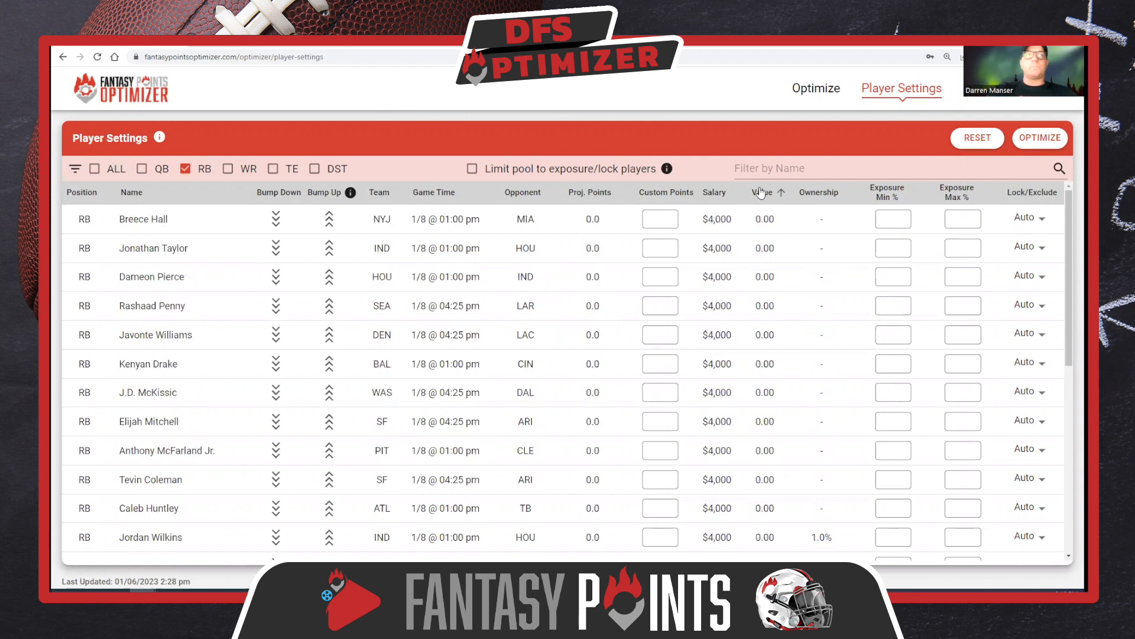
{"action": "left_click", "coordinate": [761, 193]}
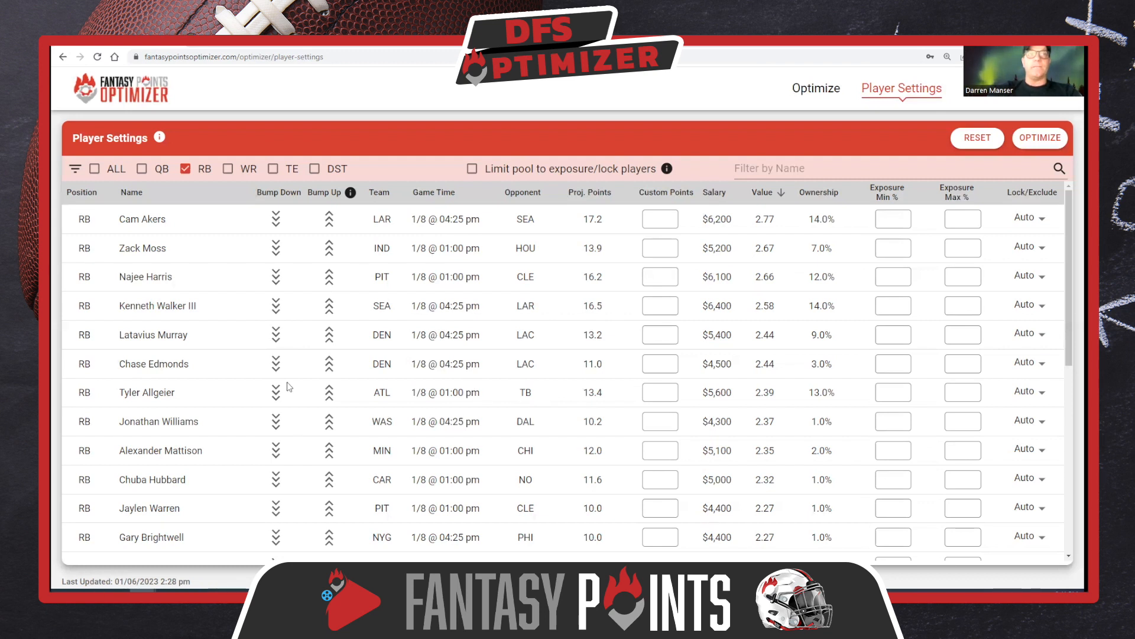
Switch the player list to wide receivers only, examine them sorted by highest value, and clear the receiver filter.
{"action": "left_click", "coordinate": [186, 169]}
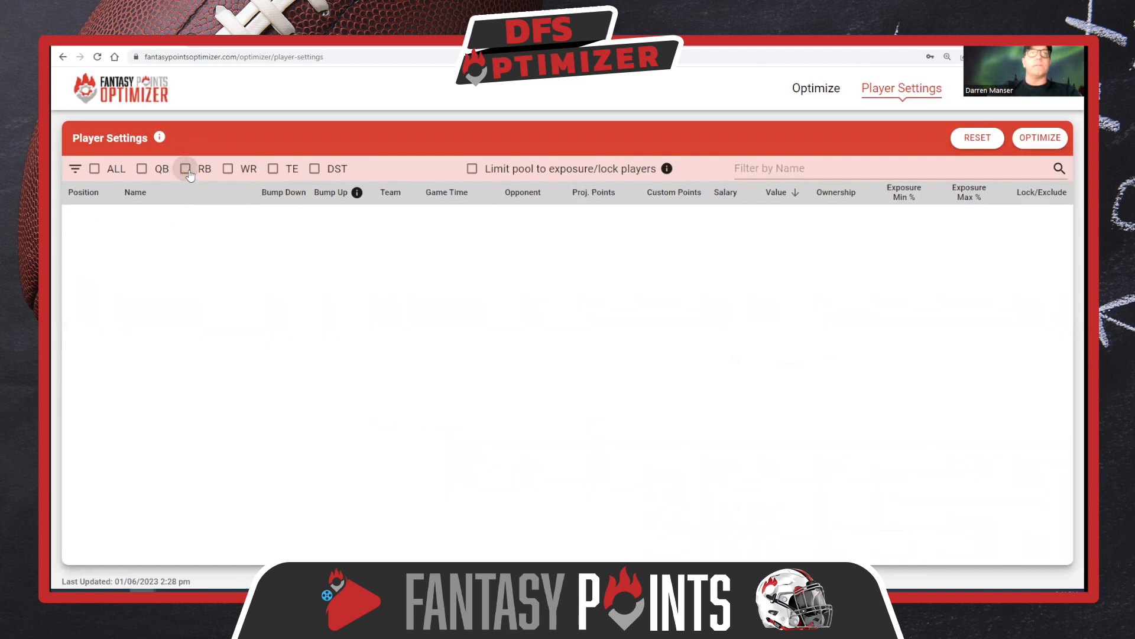
{"action": "left_click", "coordinate": [227, 169]}
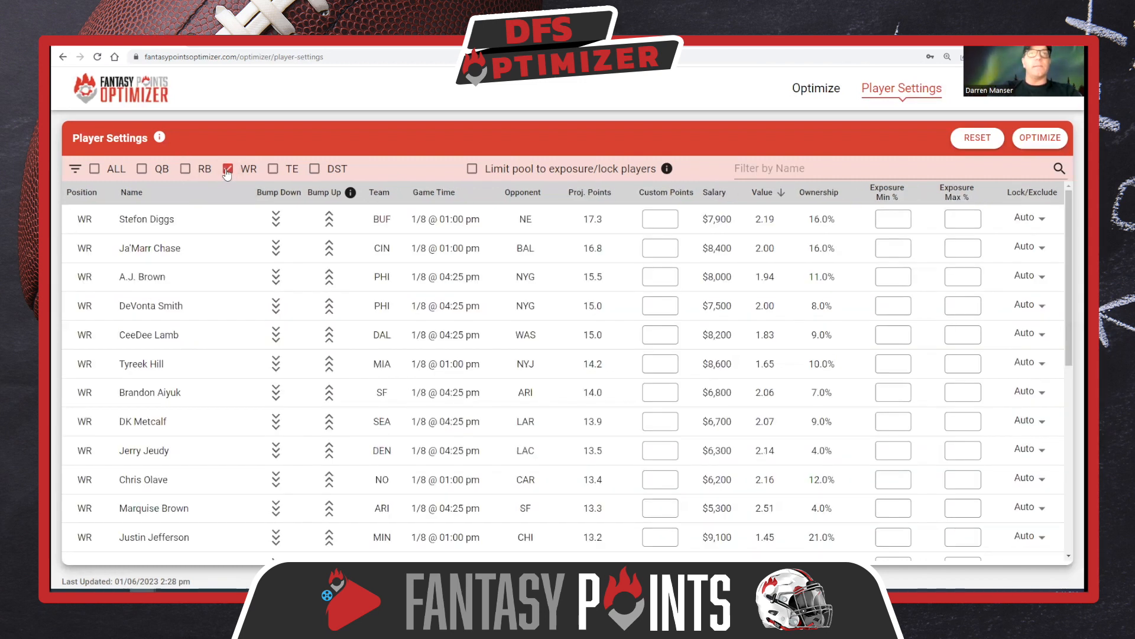
{"action": "left_click", "coordinate": [769, 198]}
{"action": "left_click", "coordinate": [768, 195]}
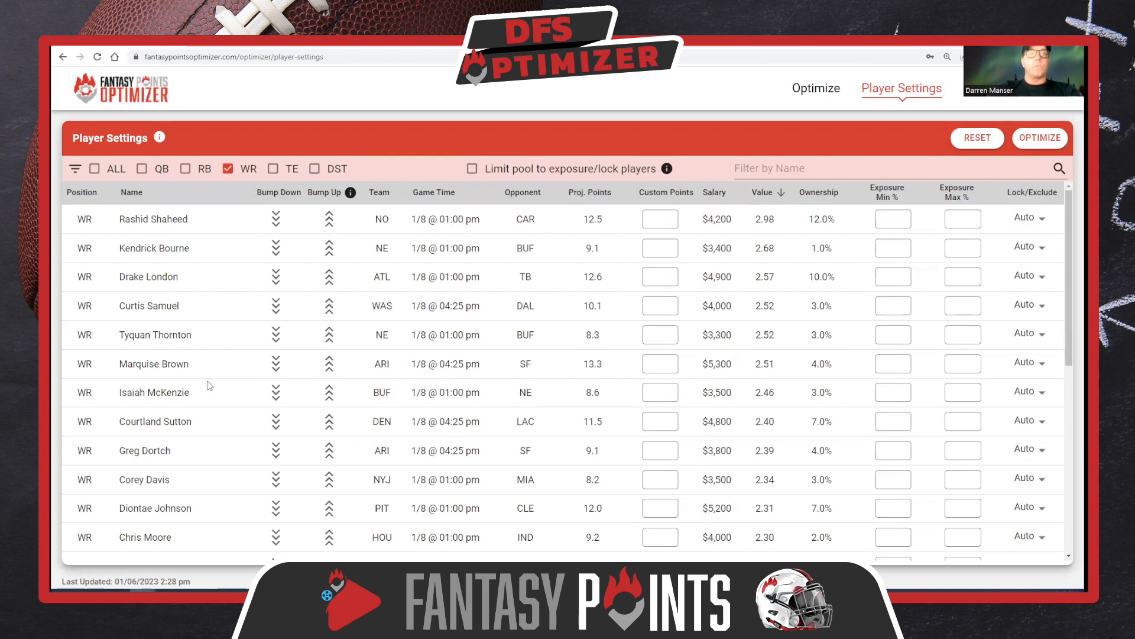
{"action": "left_click", "coordinate": [228, 169]}
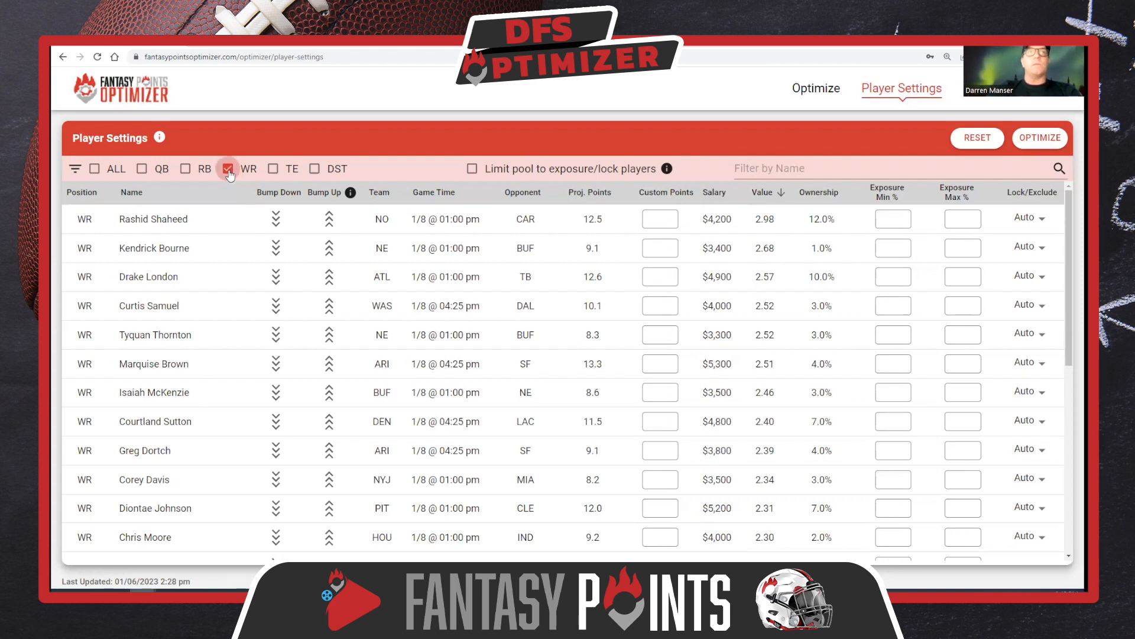
Open the generated lineups and examine the last teams in the set, around Team 36 to Team 40.
{"action": "left_click", "coordinate": [989, 89]}
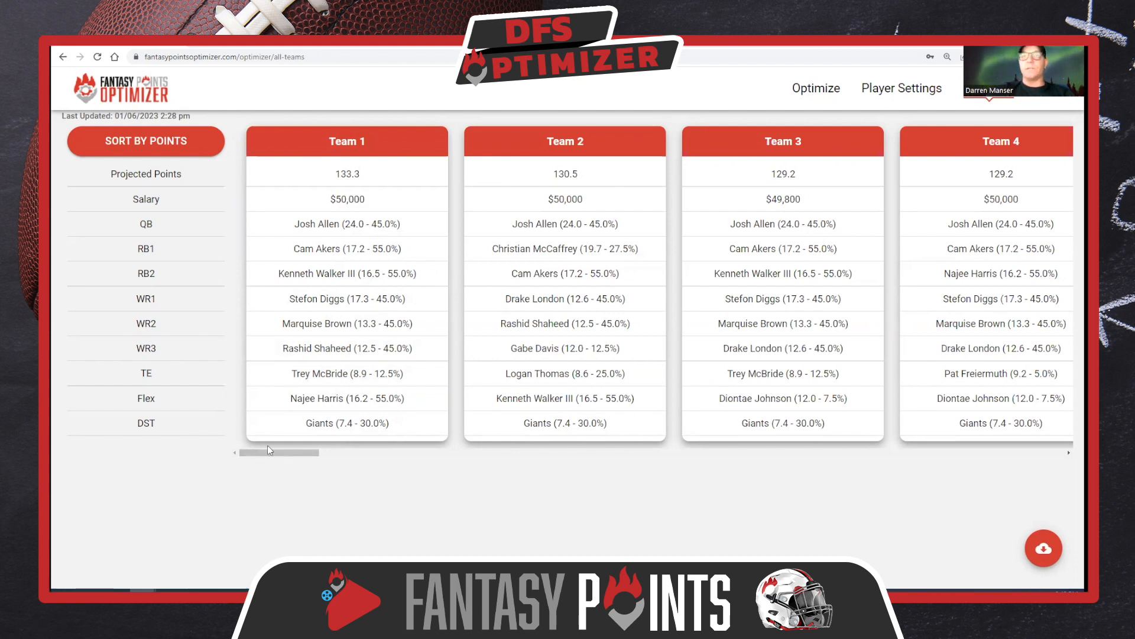
{"action": "left_click_drag", "start_coordinate": [269, 452], "coordinate": [1056, 458]}
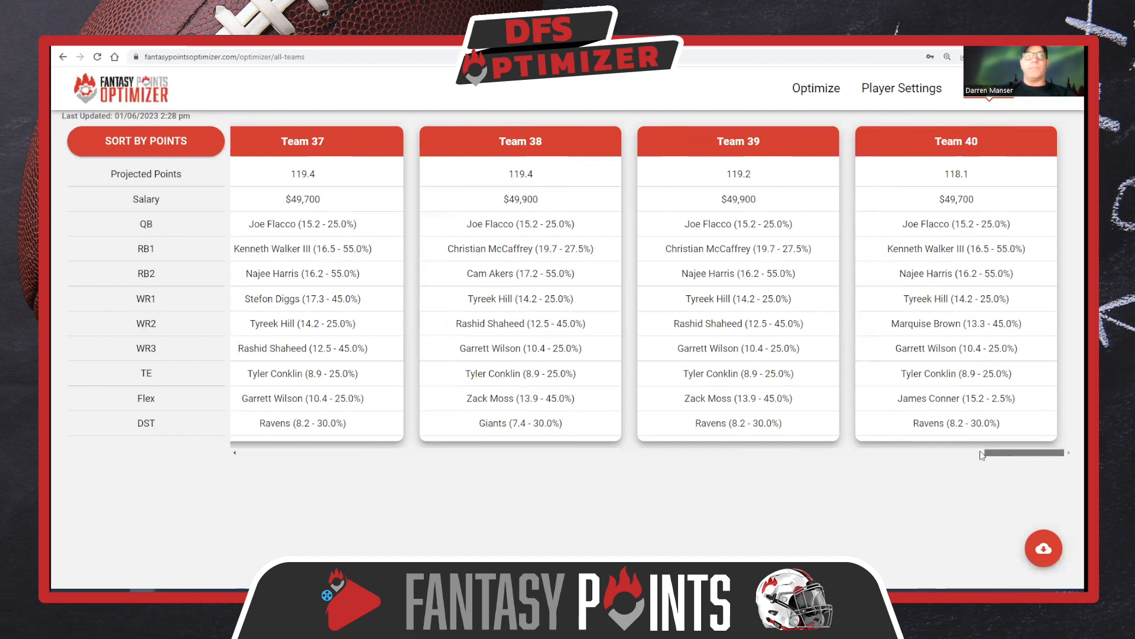
{"action": "scroll", "coordinate": [981, 452], "scroll_direction": "left", "scroll_amount": 5}
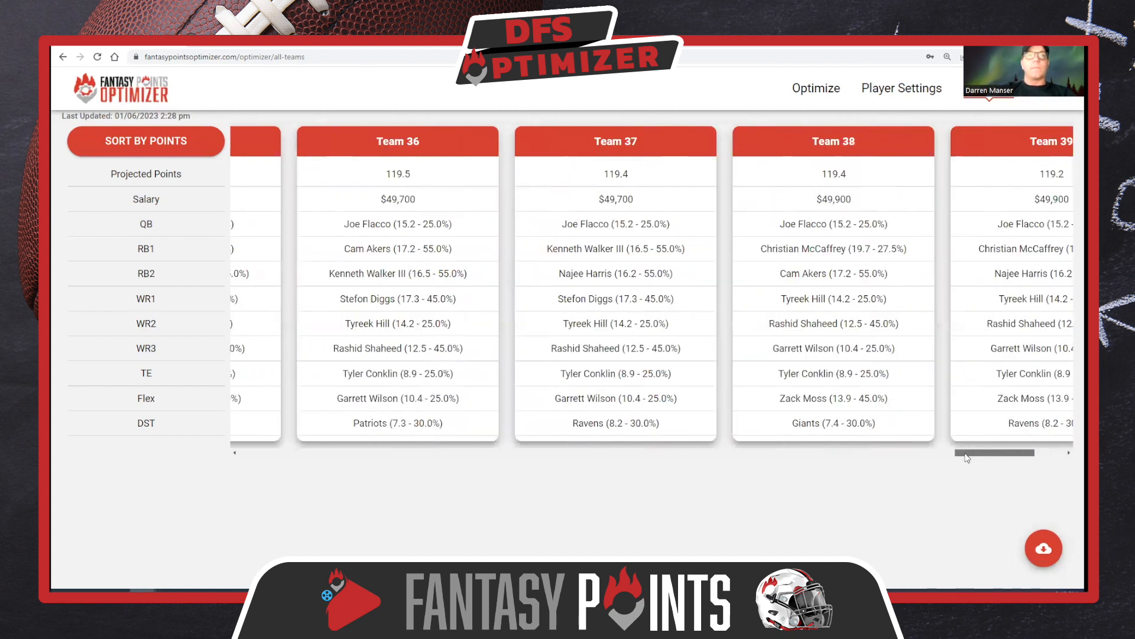
{"action": "left_click_drag", "start_coordinate": [966, 454], "coordinate": [965, 457]}
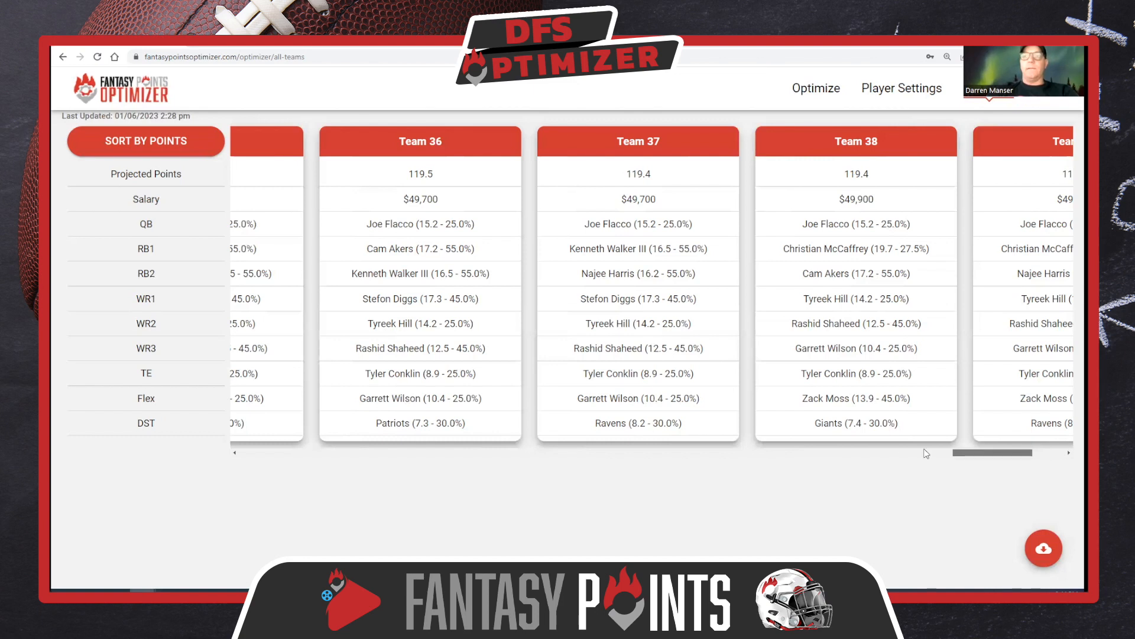
Browse the generated lineups backwards to Team 1, comparing their players and projected points.
{"action": "left_click", "coordinate": [843, 454]}
{"action": "left_click", "coordinate": [829, 450]}
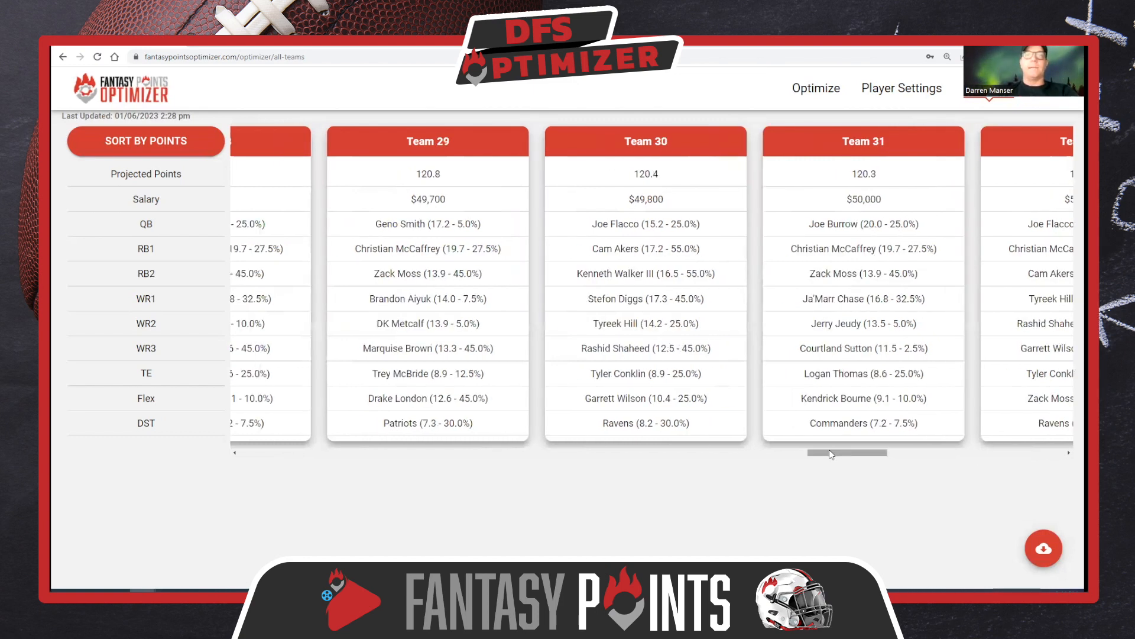
{"action": "left_click", "coordinate": [779, 452]}
{"action": "left_click", "coordinate": [778, 453]}
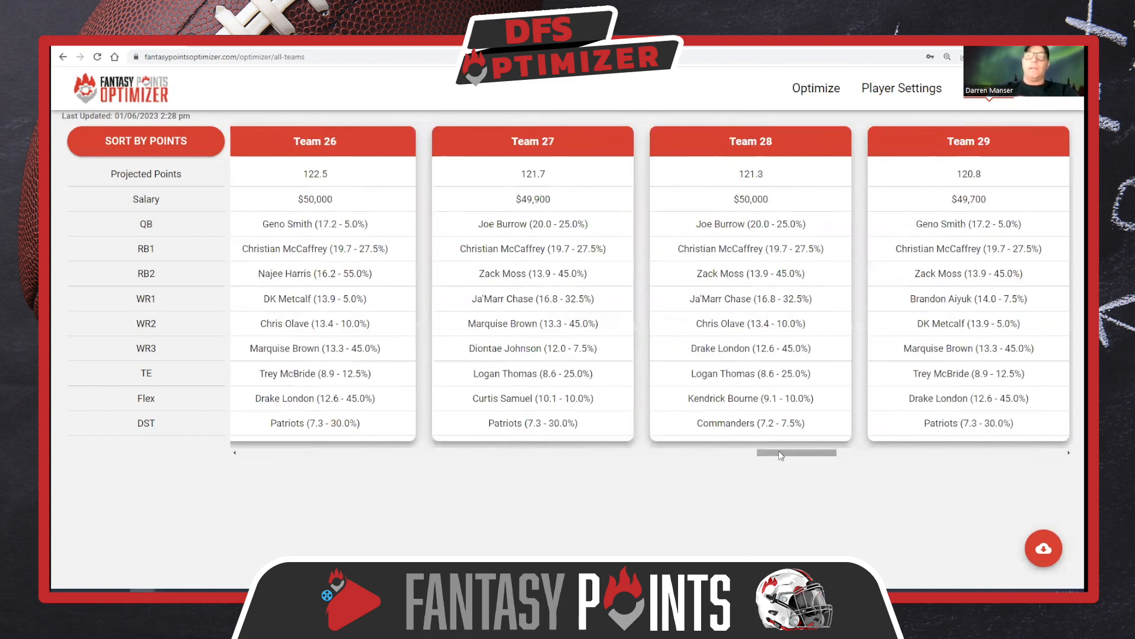
{"action": "left_click", "coordinate": [671, 452]}
{"action": "left_click", "coordinate": [641, 453]}
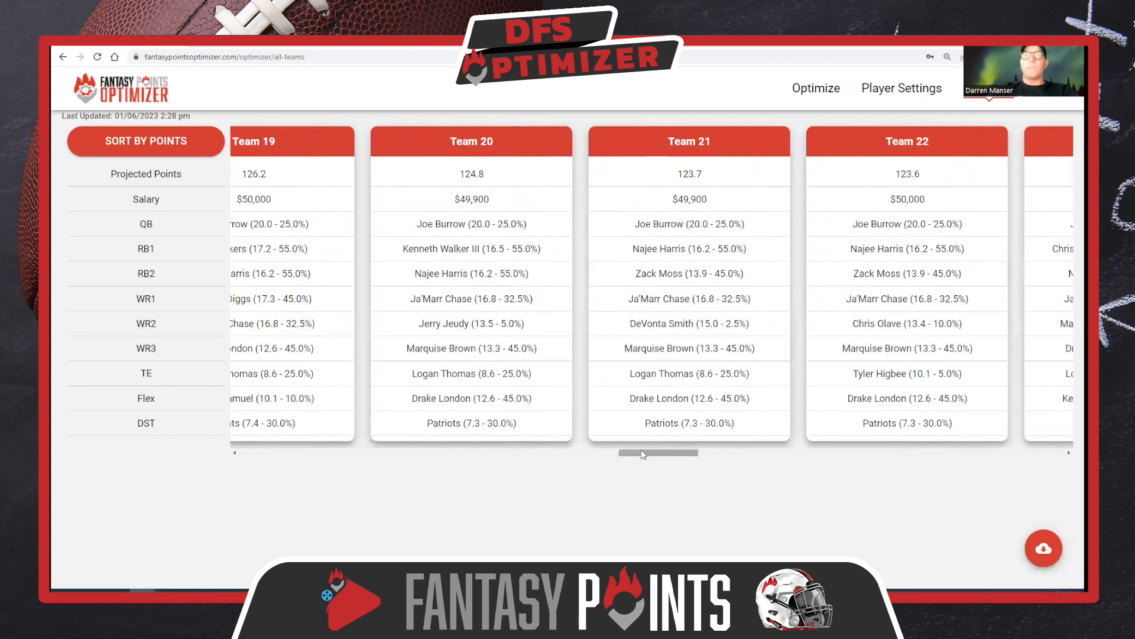
{"action": "left_click", "coordinate": [616, 452]}
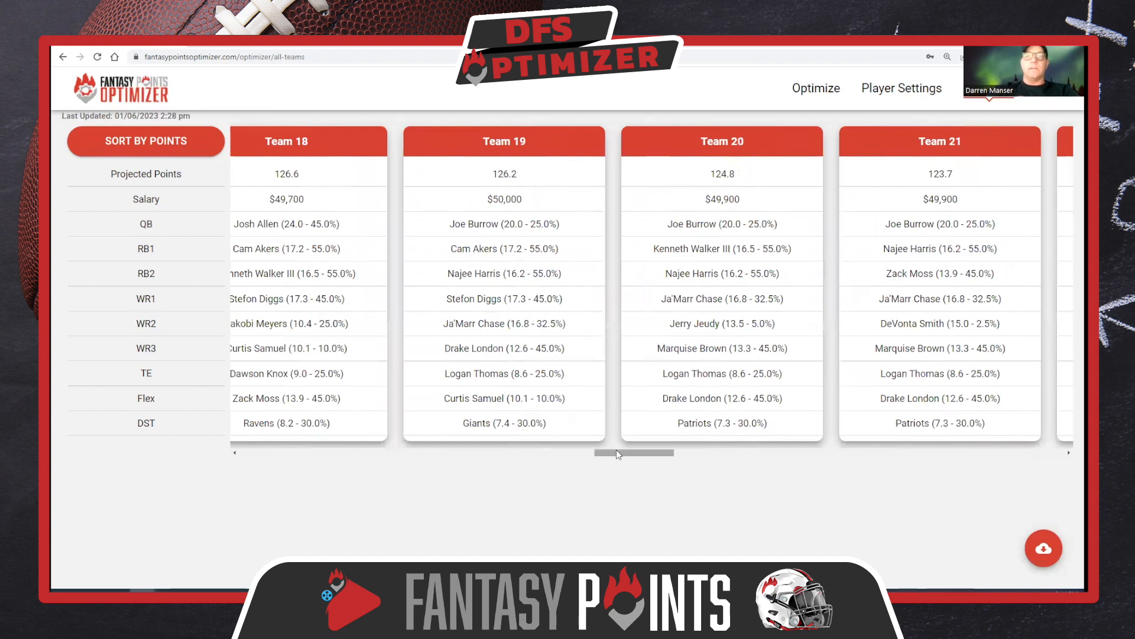
{"action": "left_click", "coordinate": [527, 455]}
{"action": "left_click_drag", "start_coordinate": [544, 454], "coordinate": [248, 459]}
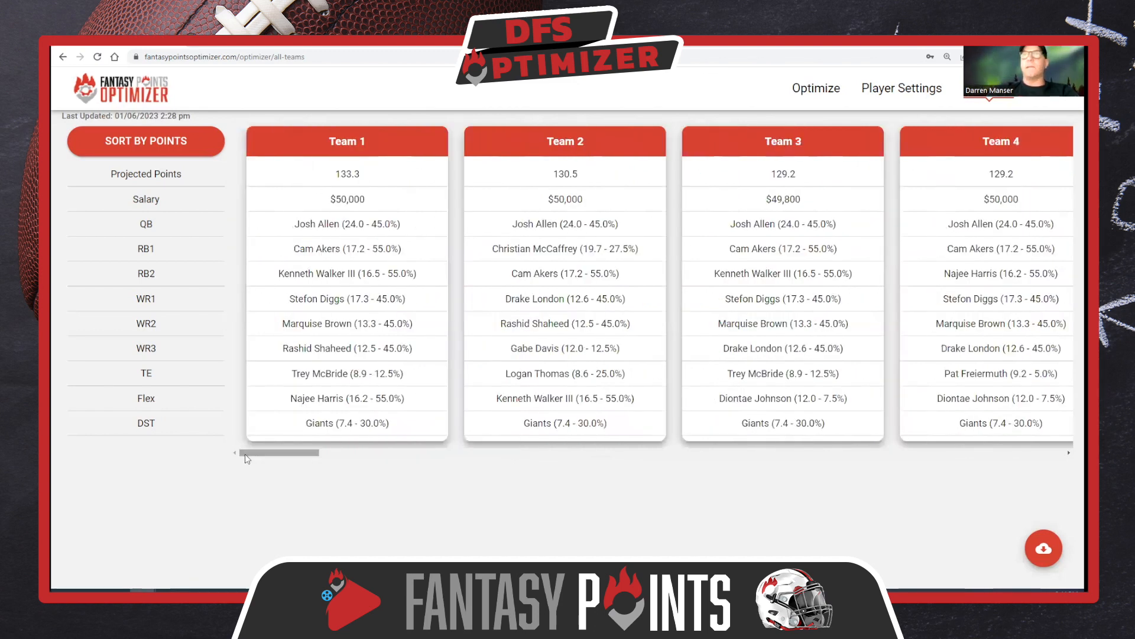